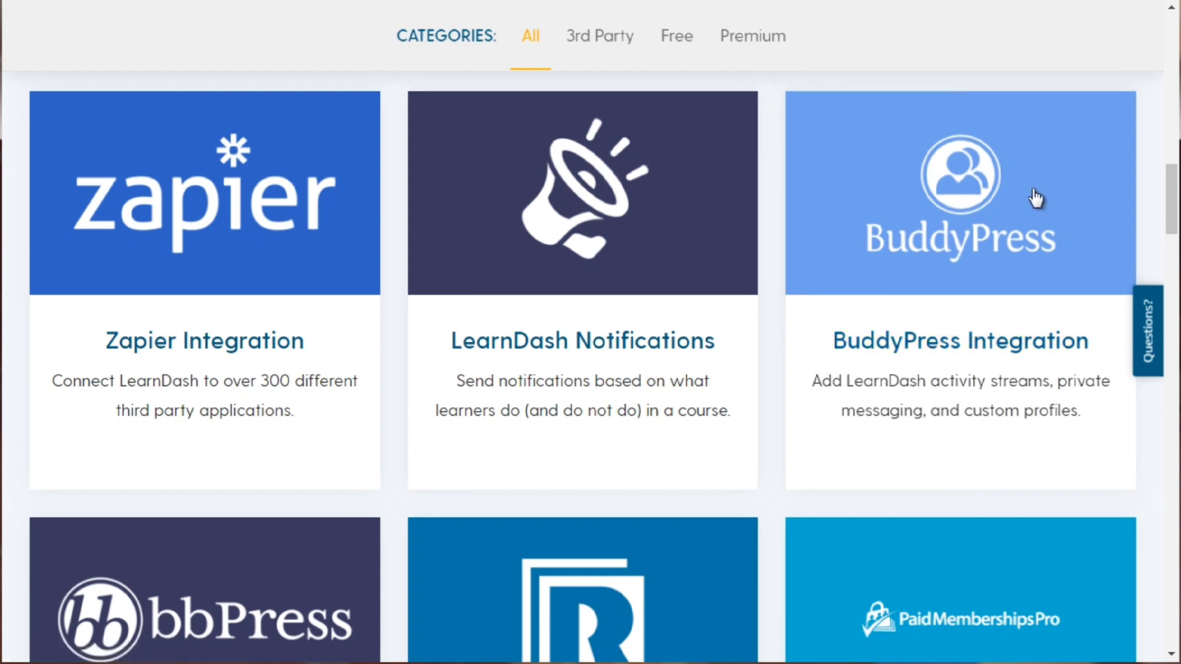
Step: Scroll down the LearnDash add-ons grid
drag(1172, 199, 1173, 59)
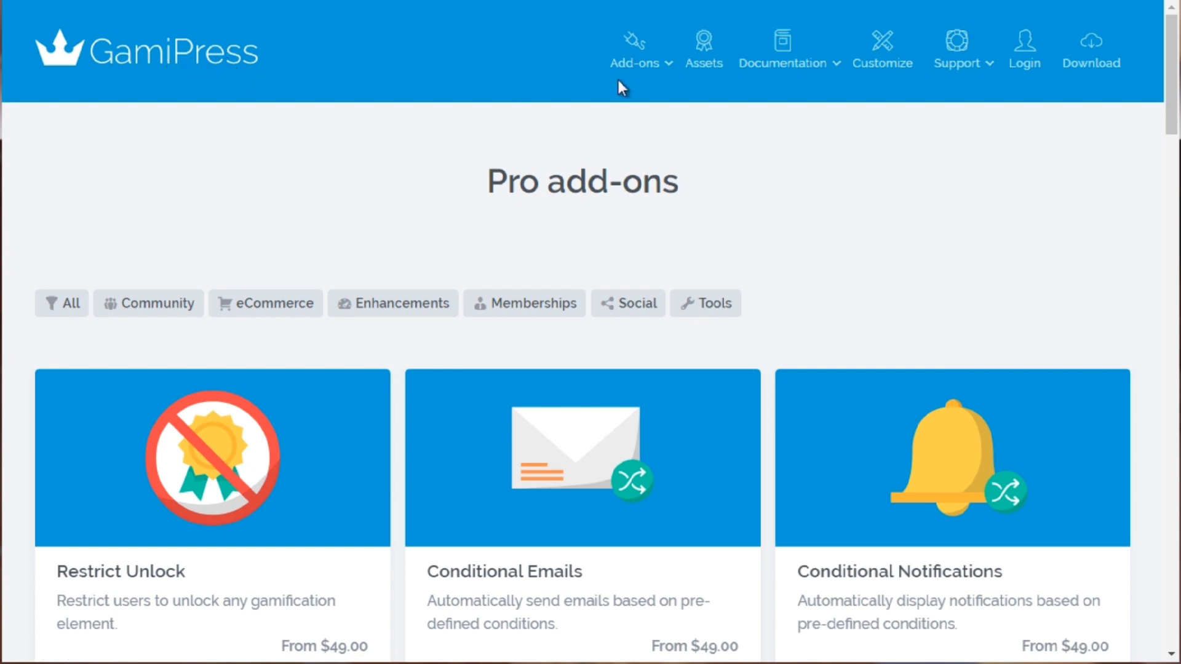
Step: Filter GamiPress Integrations to the Social category, listing YouTube, Vimeo and WP Ulike
mouse_move(648, 63)
click(757, 190)
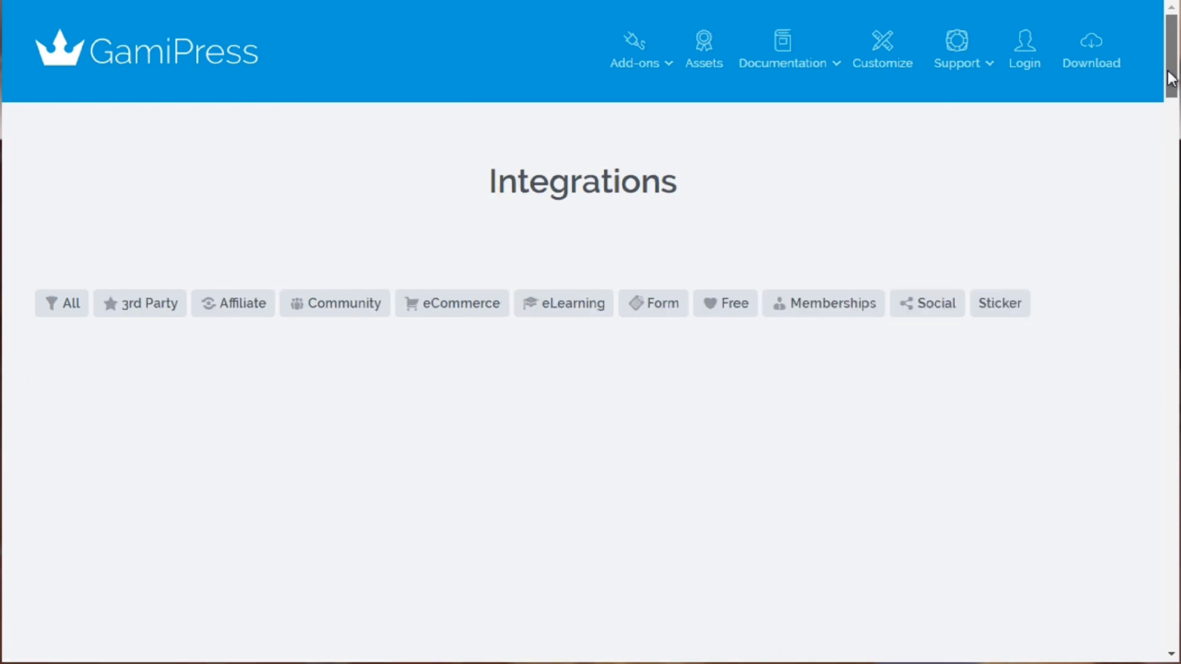
drag(1170, 79, 1172, 106)
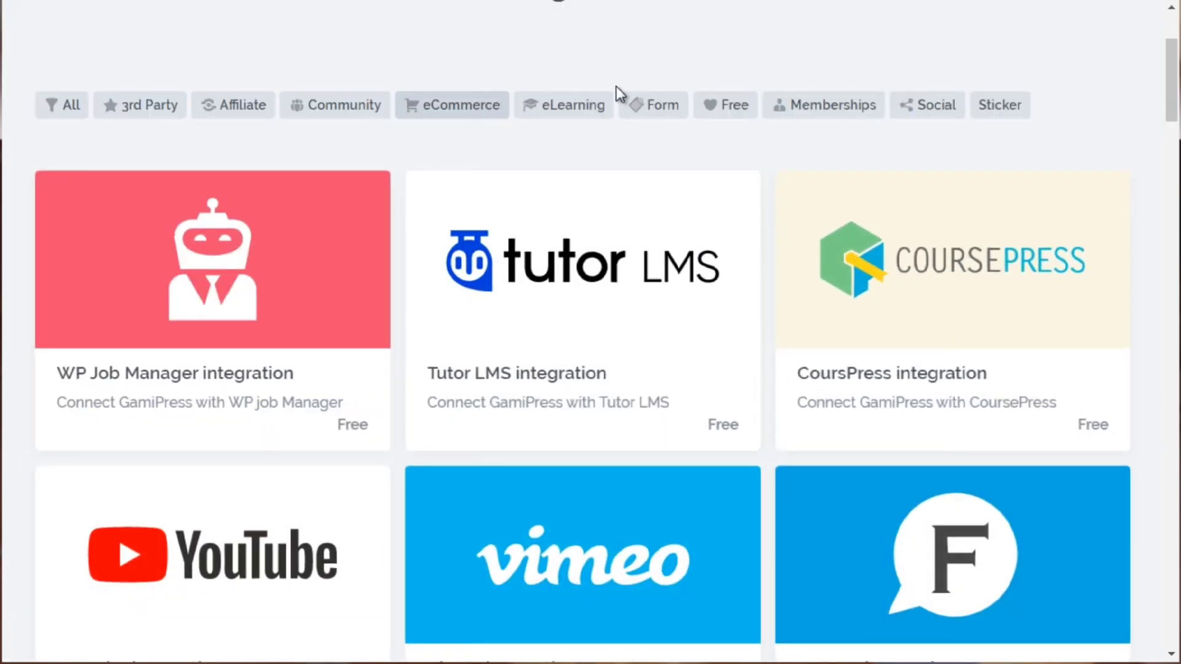
click(922, 117)
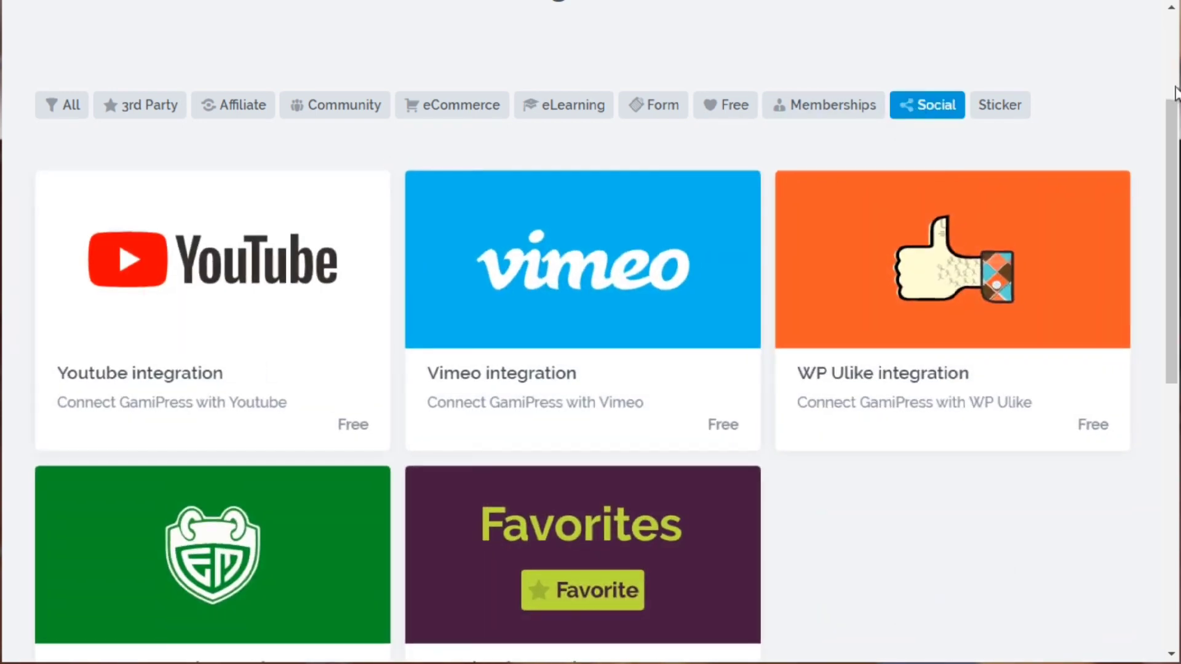
scroll(1161, 162, down, 2)
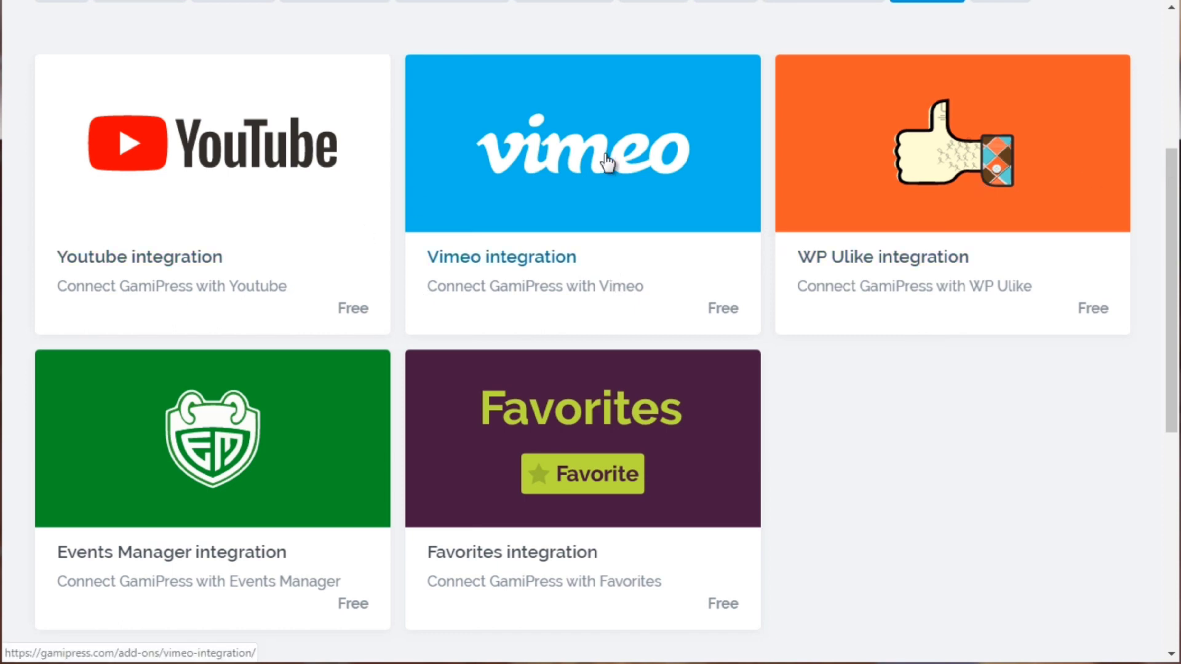
scroll(1175, 132, up, 1)
scroll(1175, 132, up, 4)
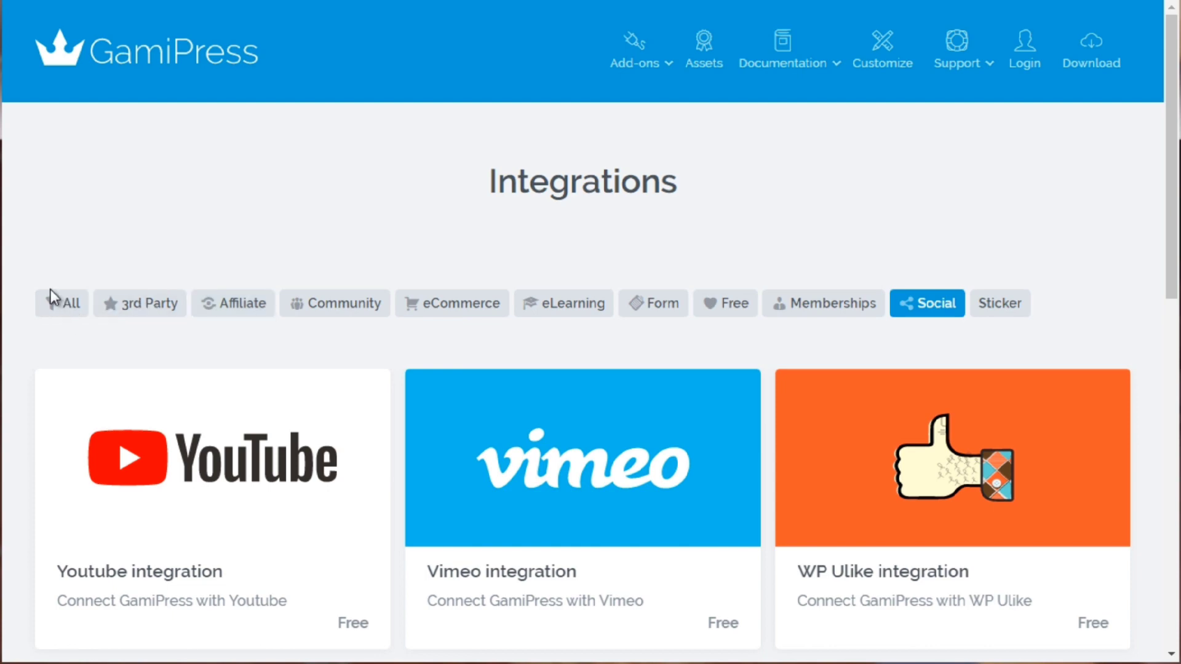
Step: Browse the GamiPress Pro add-ons list down to Restrict Content
mouse_move(643, 64)
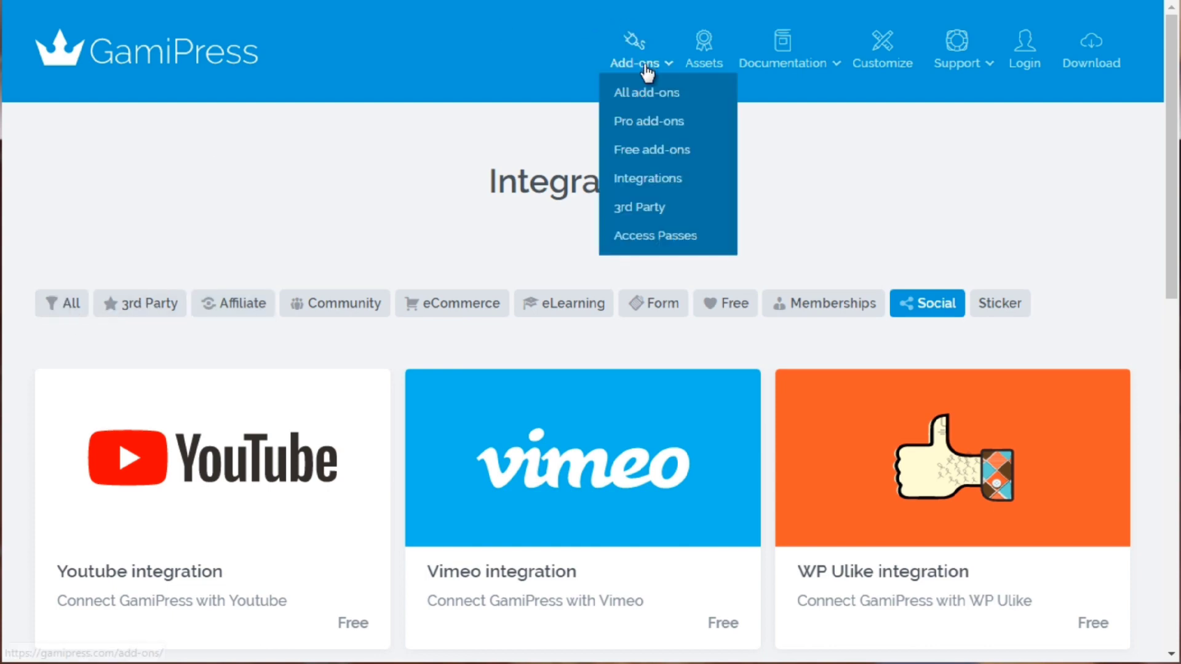
click(646, 125)
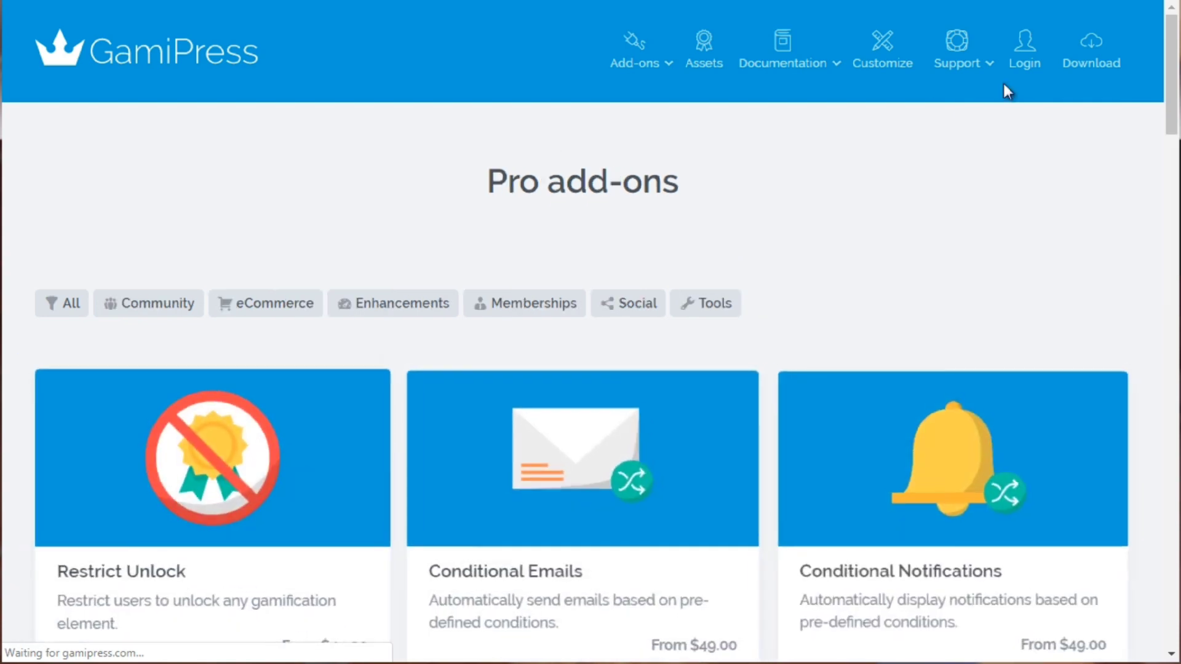
drag(1173, 90, 1146, 192)
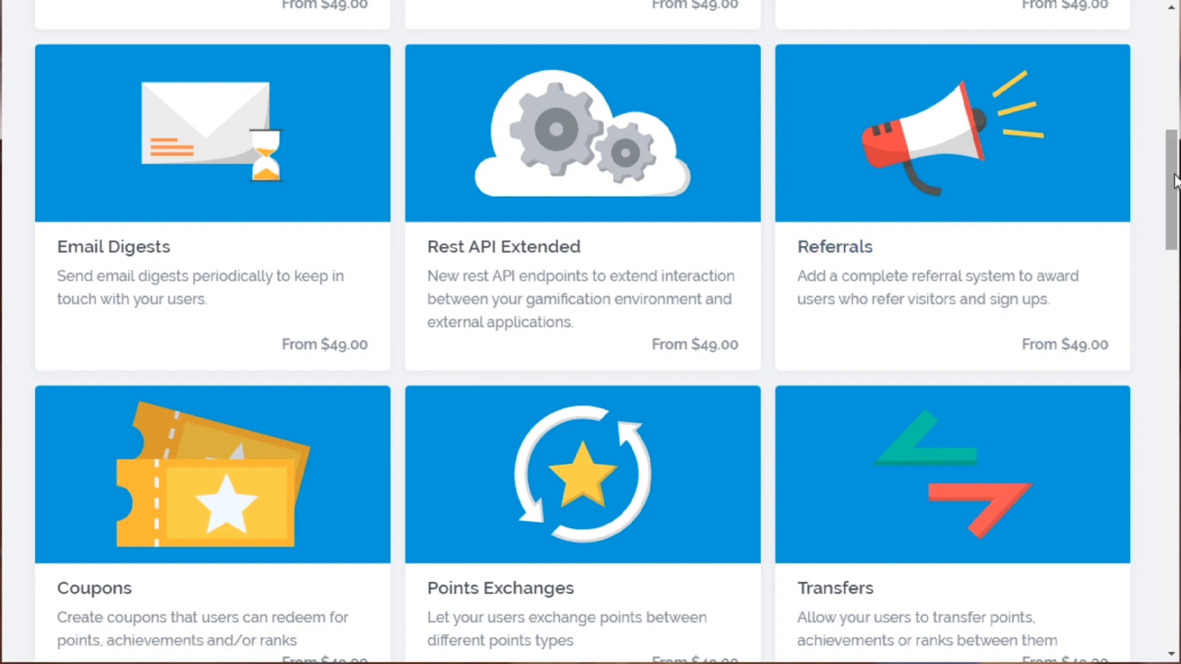
drag(1174, 180, 1160, 283)
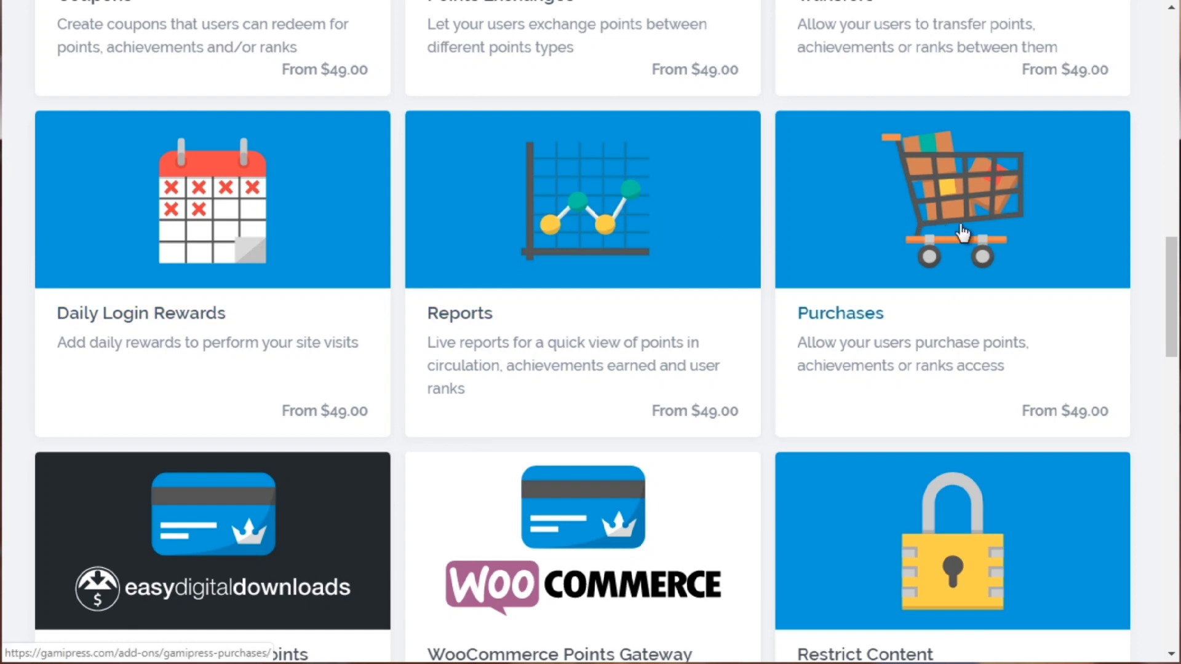
drag(1174, 294, 1157, 360)
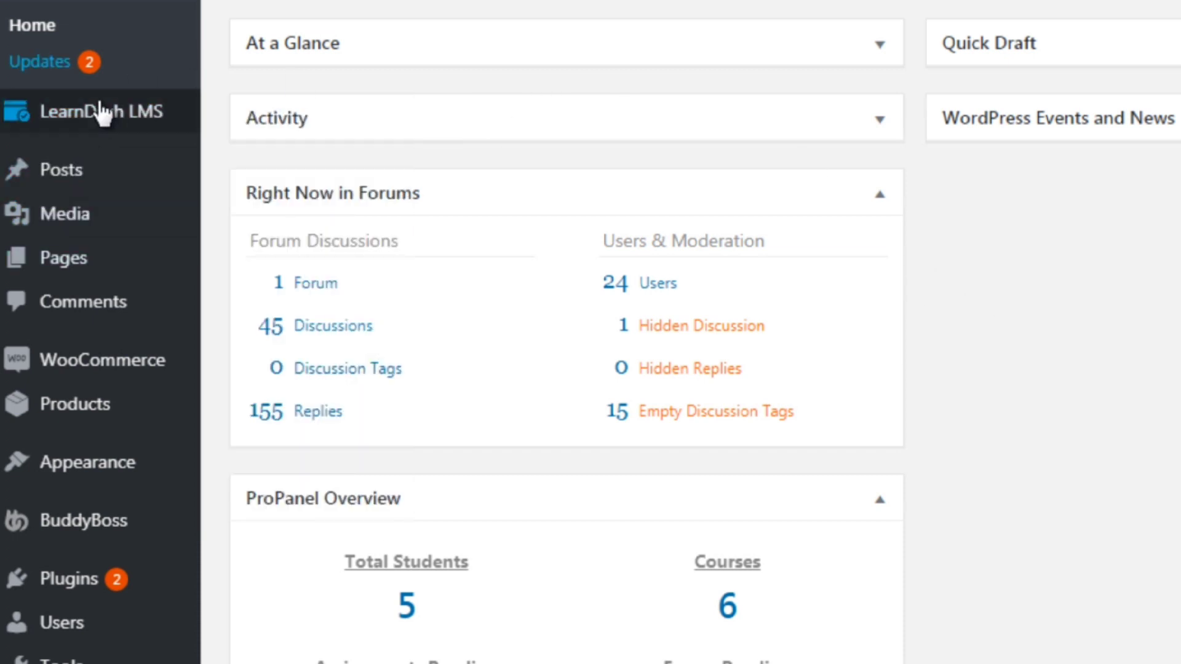
Step: Open the LearnDash LMS Overview page and scroll through it
mouse_move(87, 123)
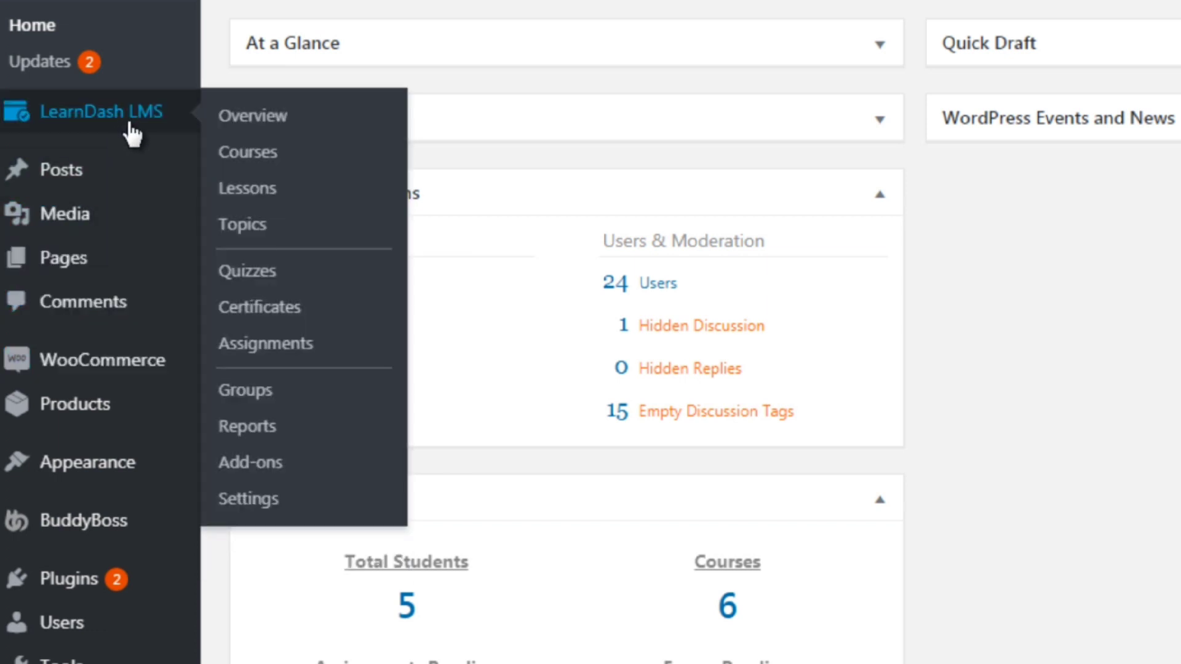
click(270, 117)
scroll(271, 124, down, 5)
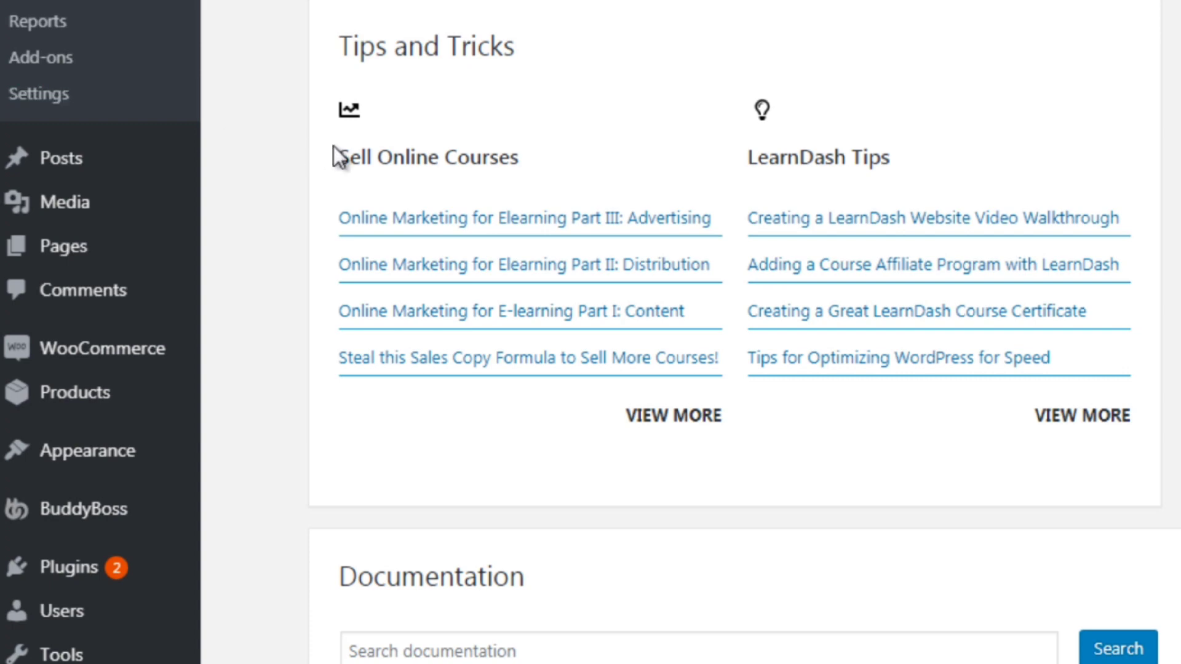
scroll(738, 332, up, 8)
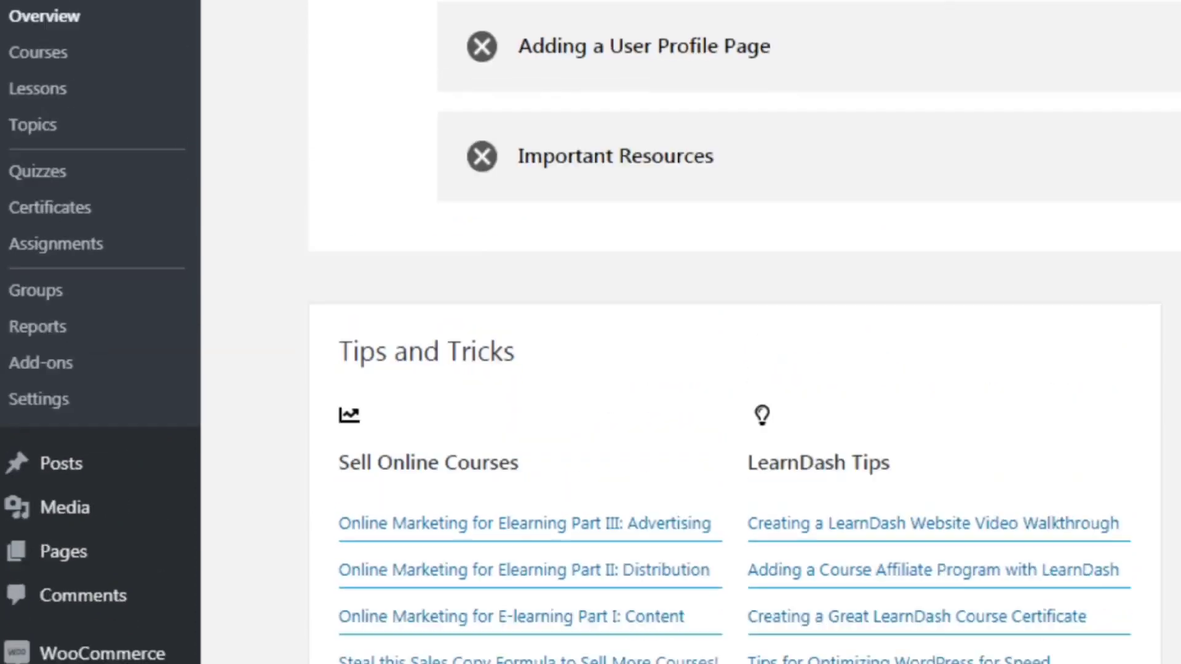
scroll(559, 238, down, 1)
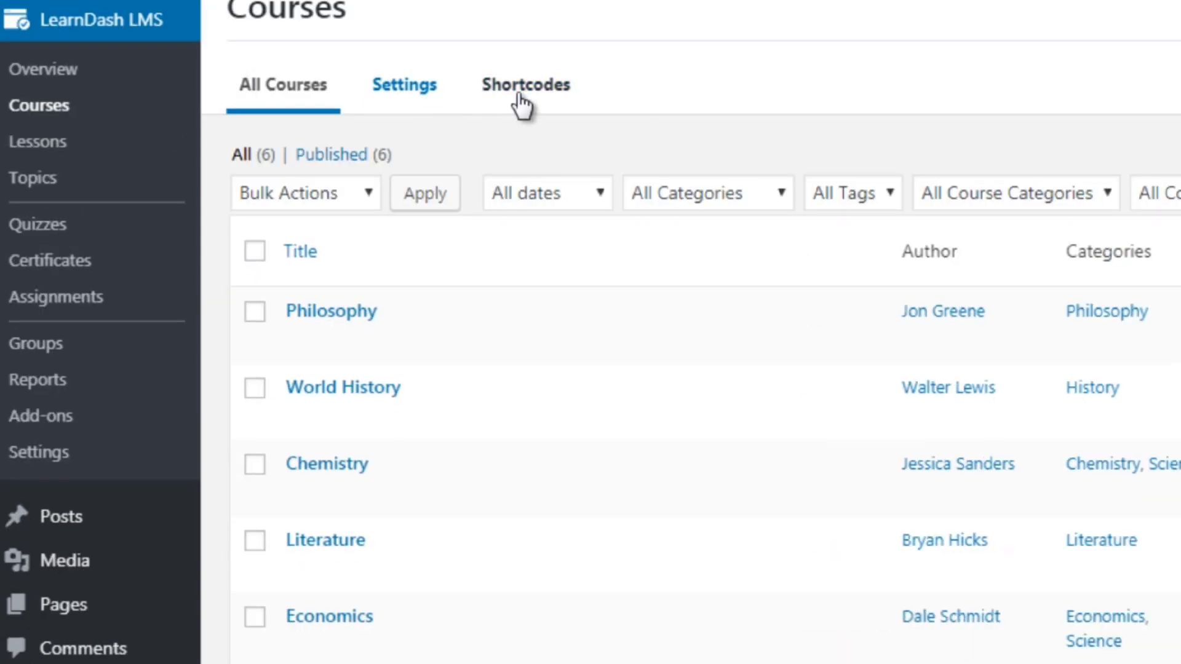
Step: Open Visit Site in a new tab to view the live Chemistry course page
mouse_move(469, 322)
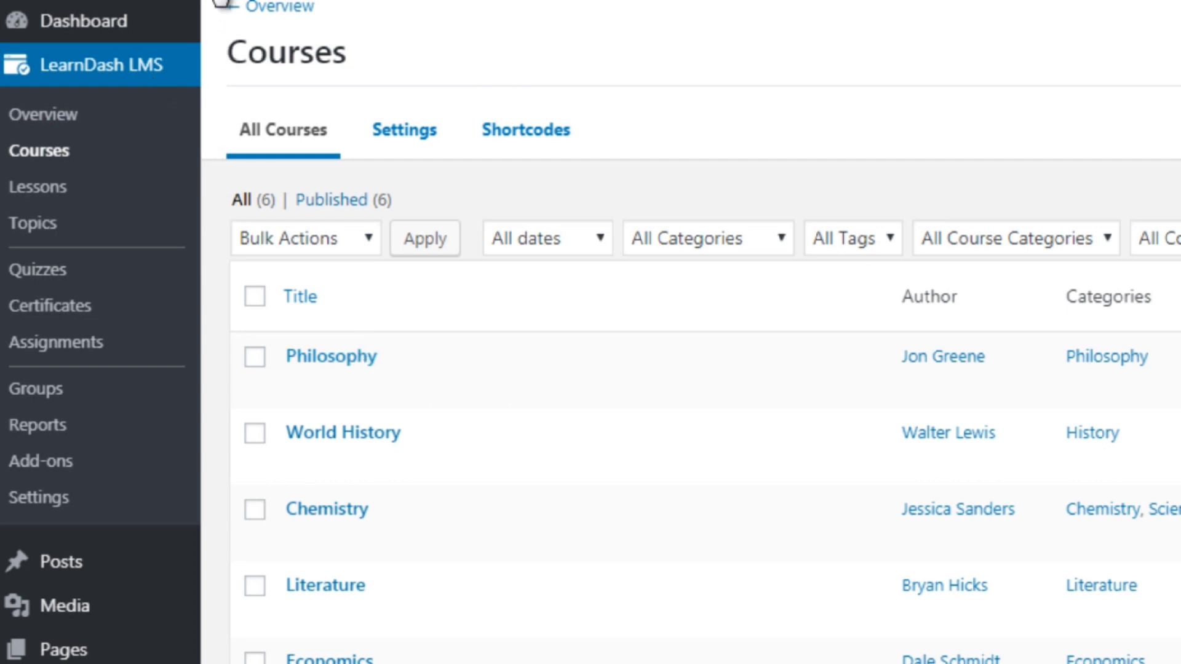
mouse_move(220, 3)
right_click(245, 18)
click(253, 39)
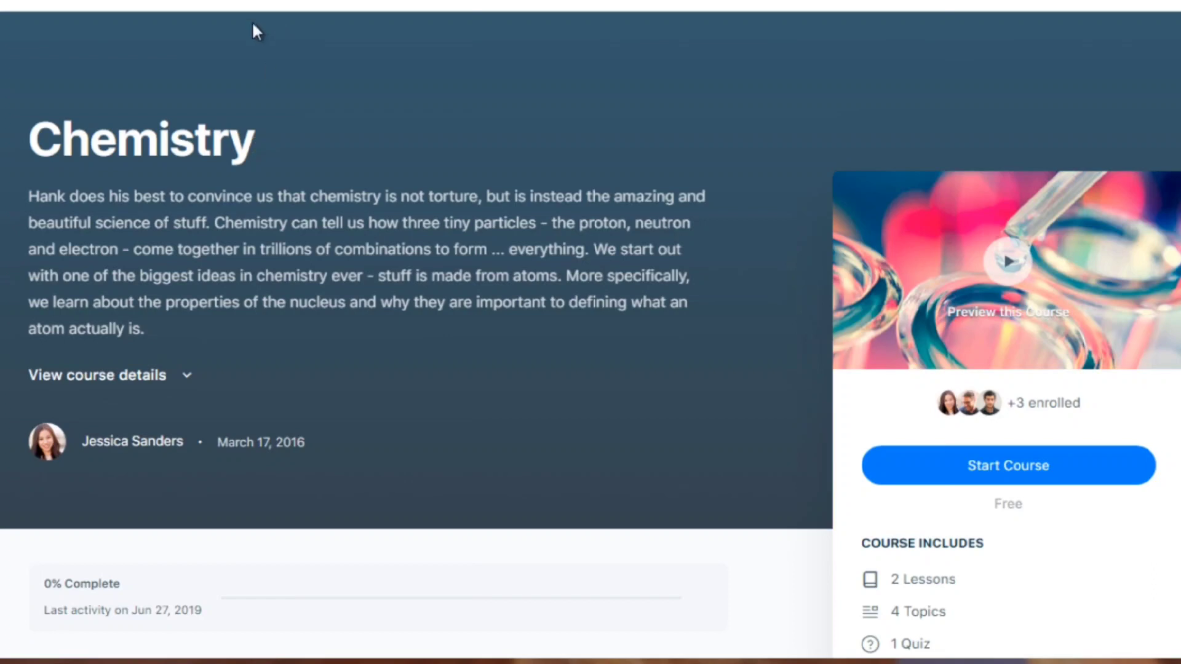
Step: Highlight the Chemistry course title and scroll down to the Course Content lessons
drag(34, 135, 269, 154)
click(269, 154)
drag(16, 137, 259, 154)
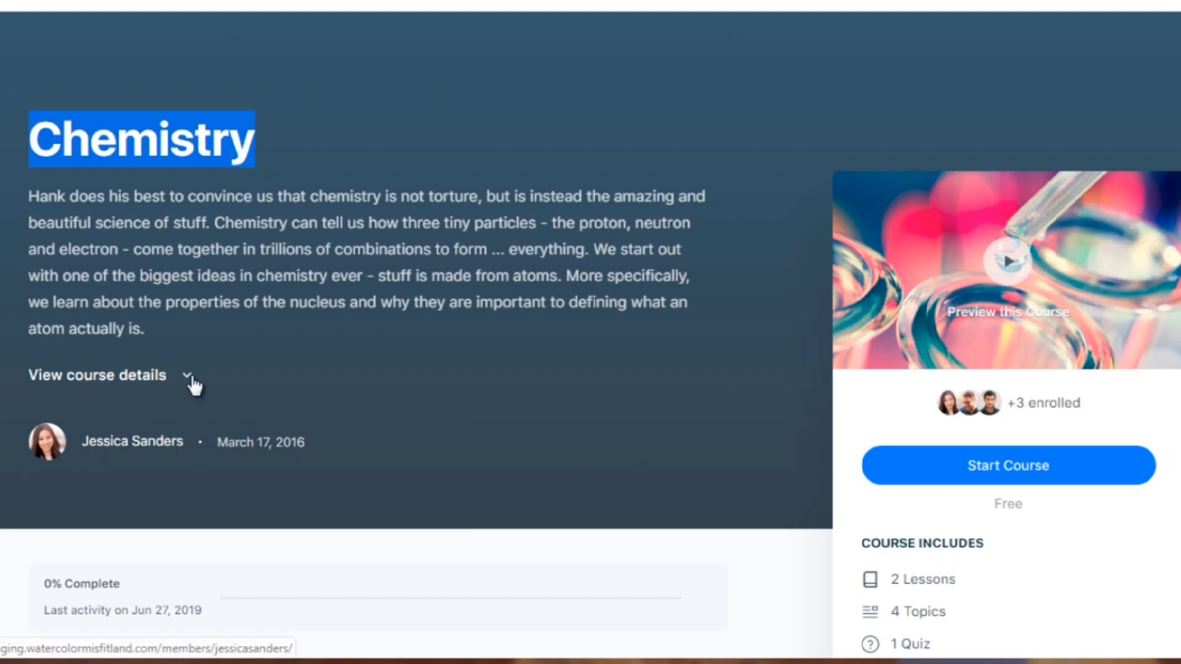
scroll(910, 258, down, 2)
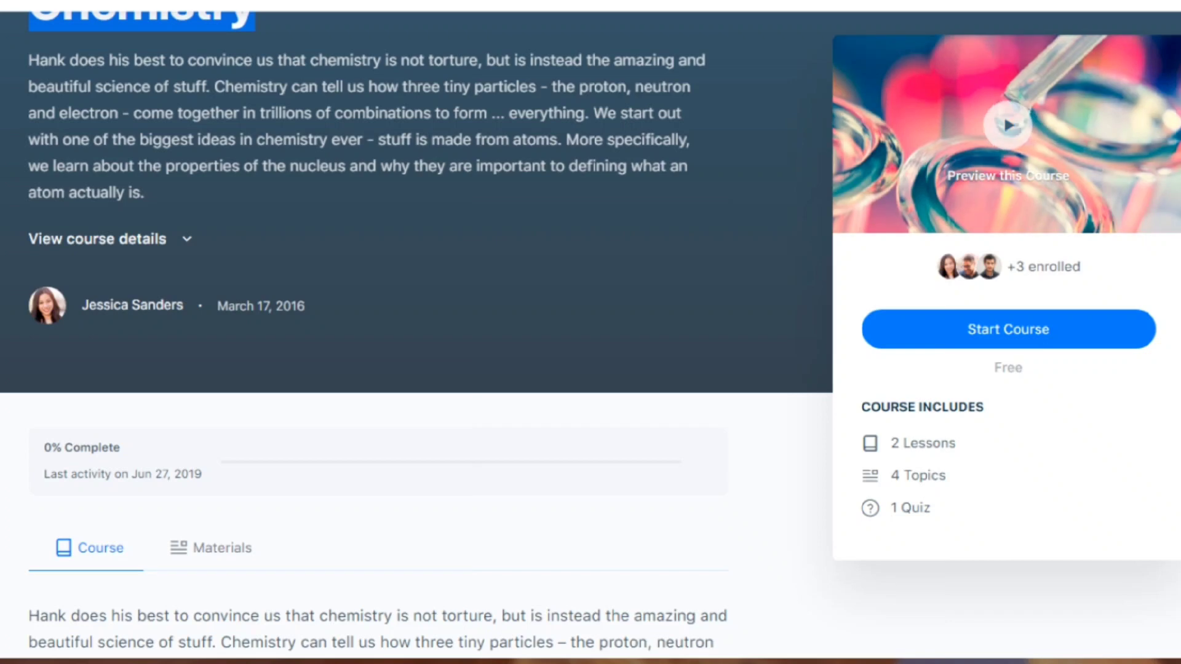
scroll(590, 332, down, 5)
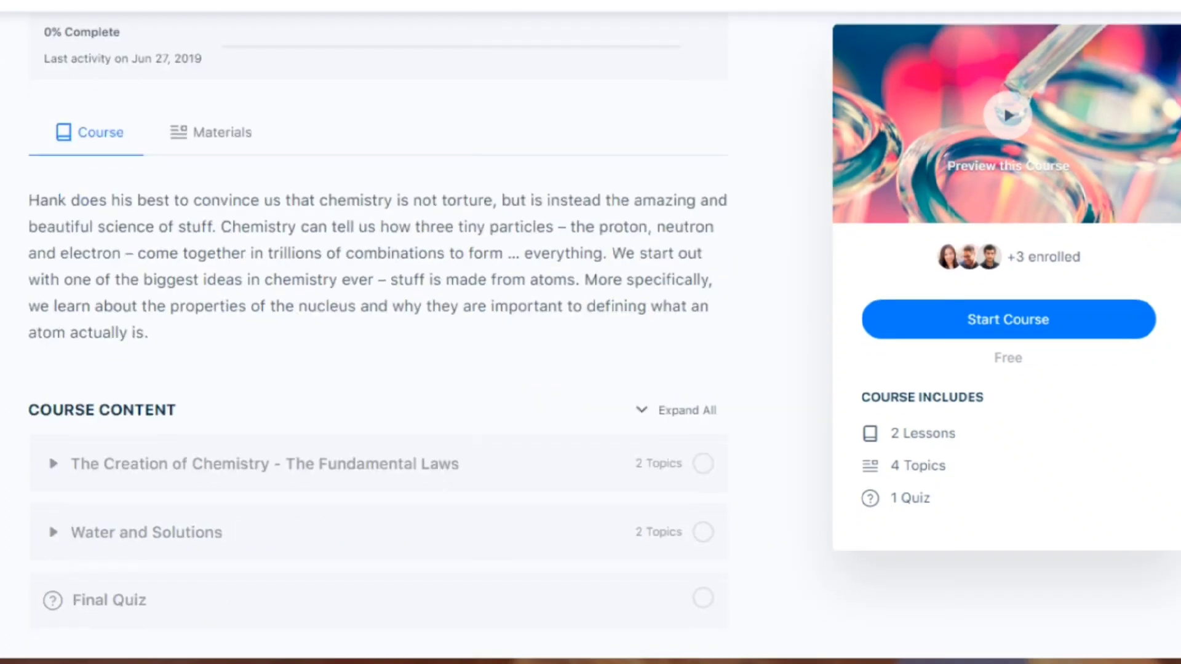
scroll(590, 332, down, 4)
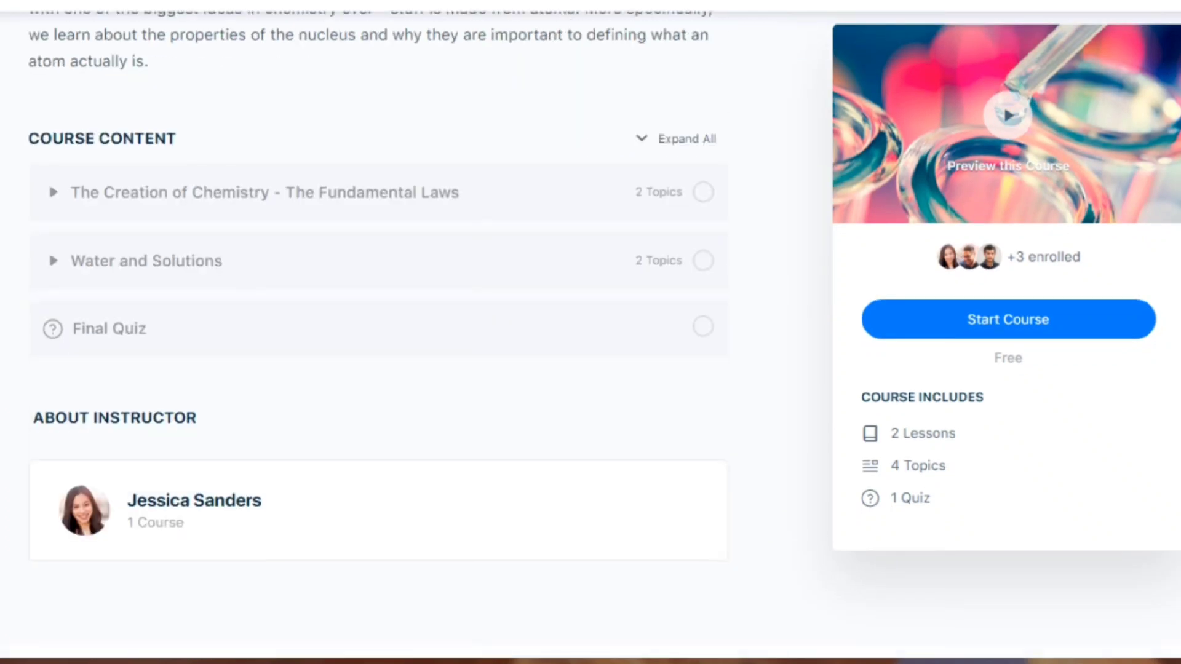
scroll(566, 156, up, 10)
scroll(567, 157, down, 1)
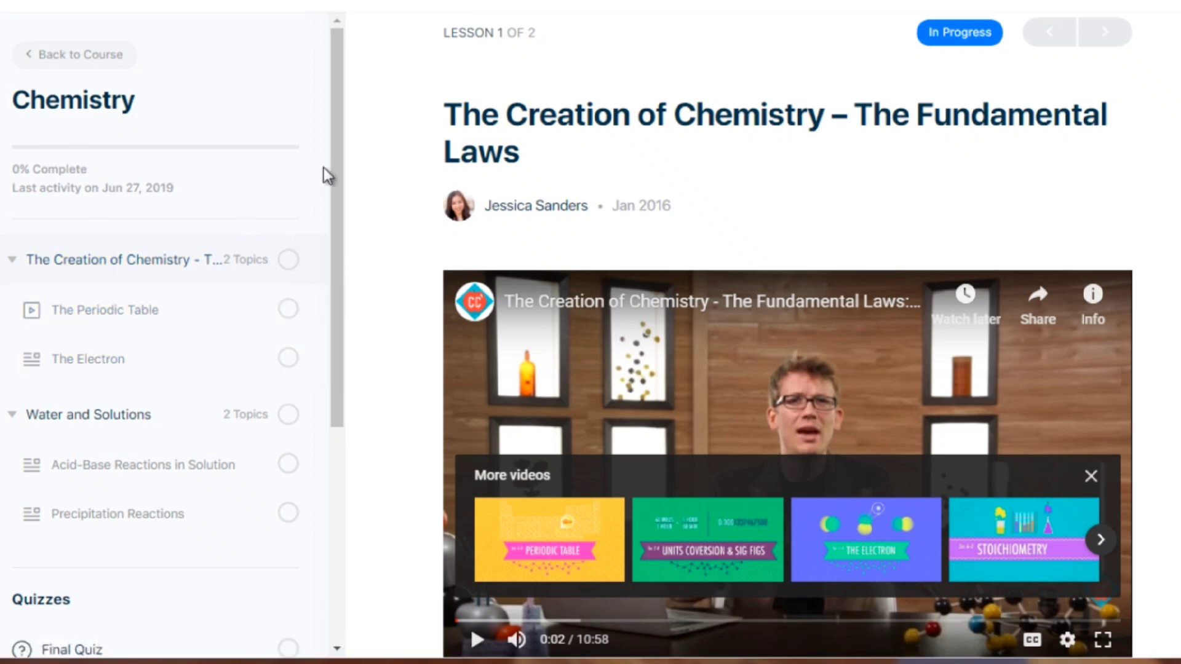
Step: Scroll through the Chemistry lesson and briefly highlight part of its description
drag(338, 177, 347, 248)
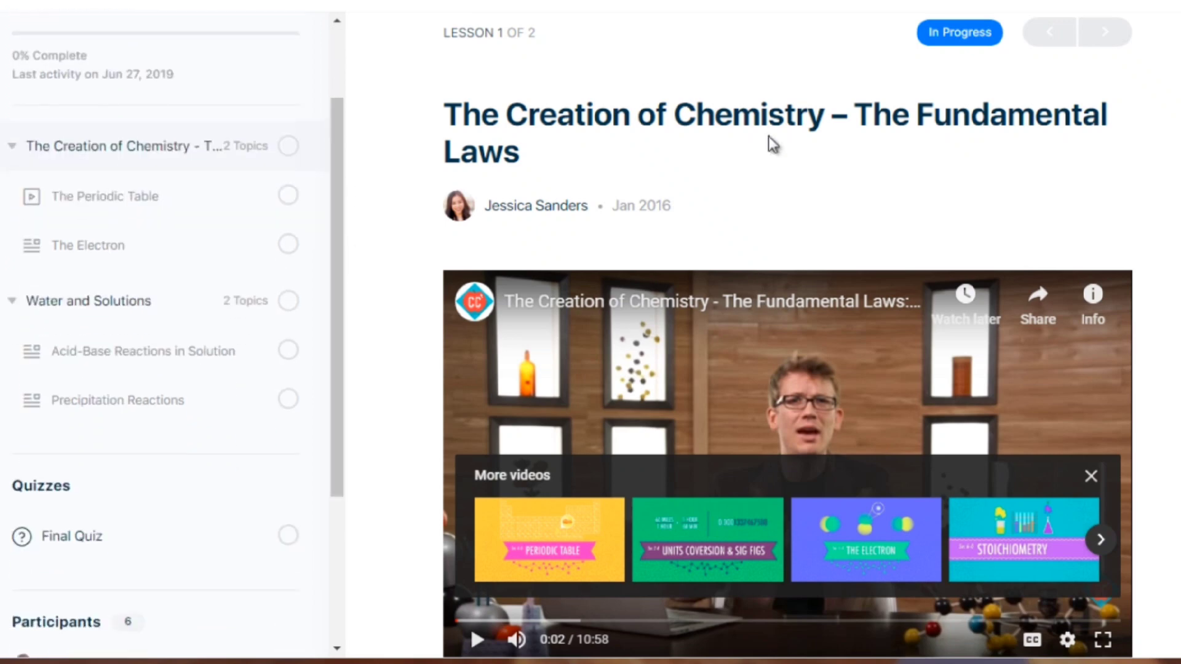
scroll(1117, 113, down, 1)
scroll(787, 332, down, 8)
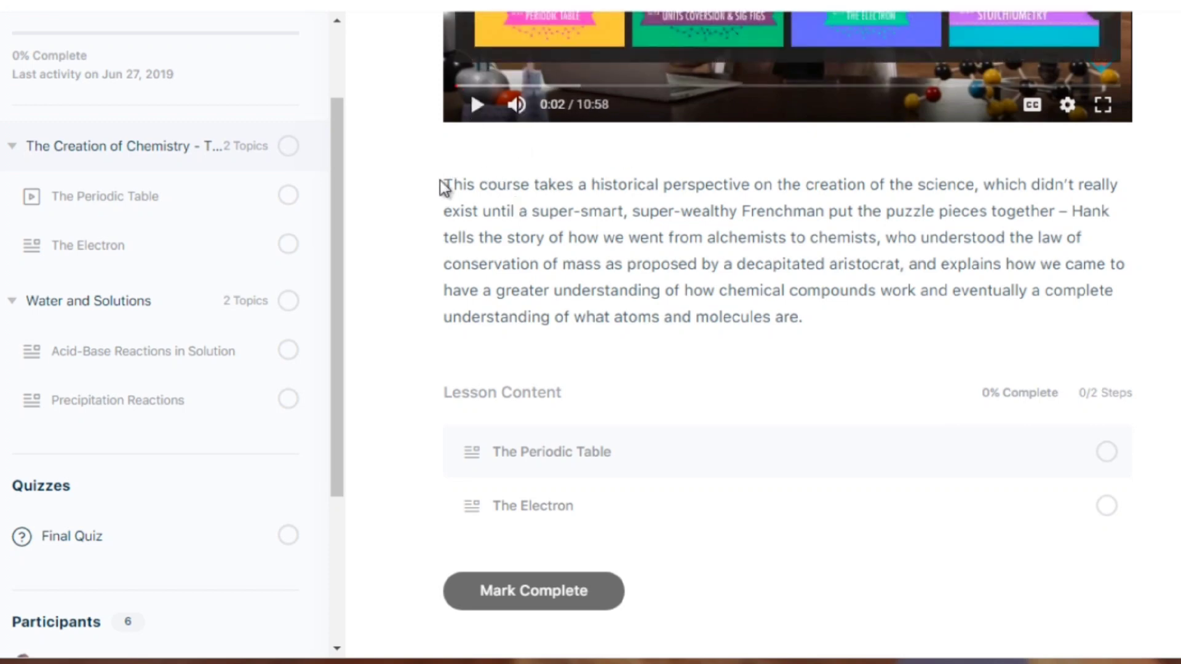
drag(453, 183, 630, 284)
click(630, 289)
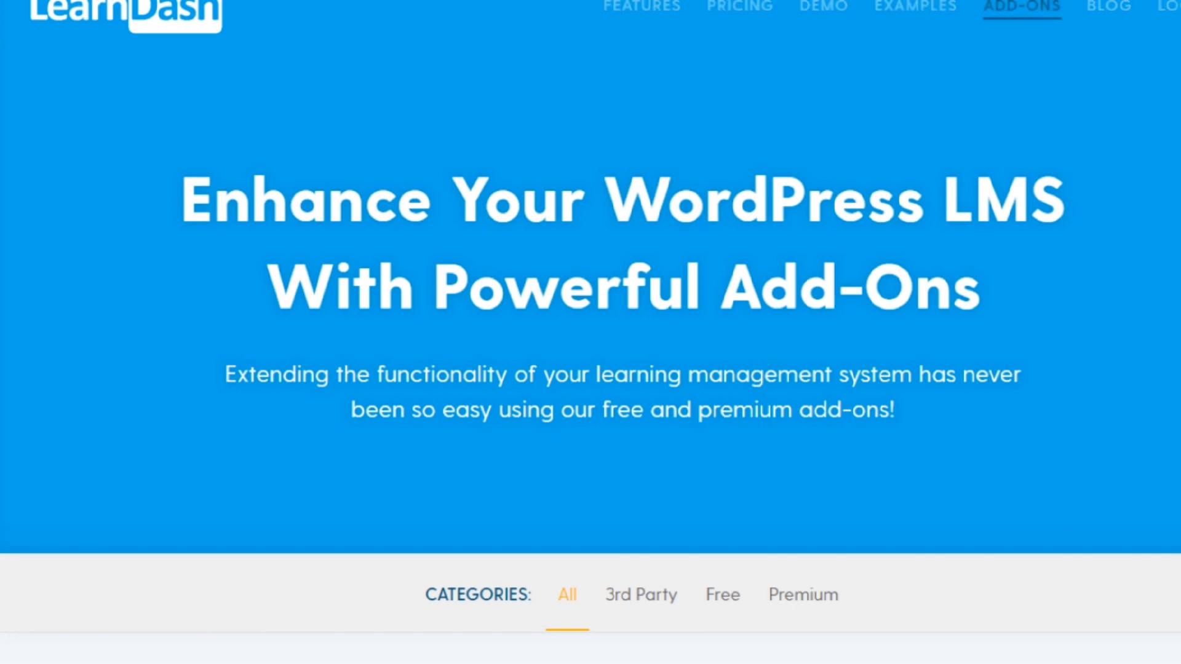
Step: Scroll down through the LearnDash add-on cards
scroll(590, 332, down, 5)
scroll(591, 332, down, 2)
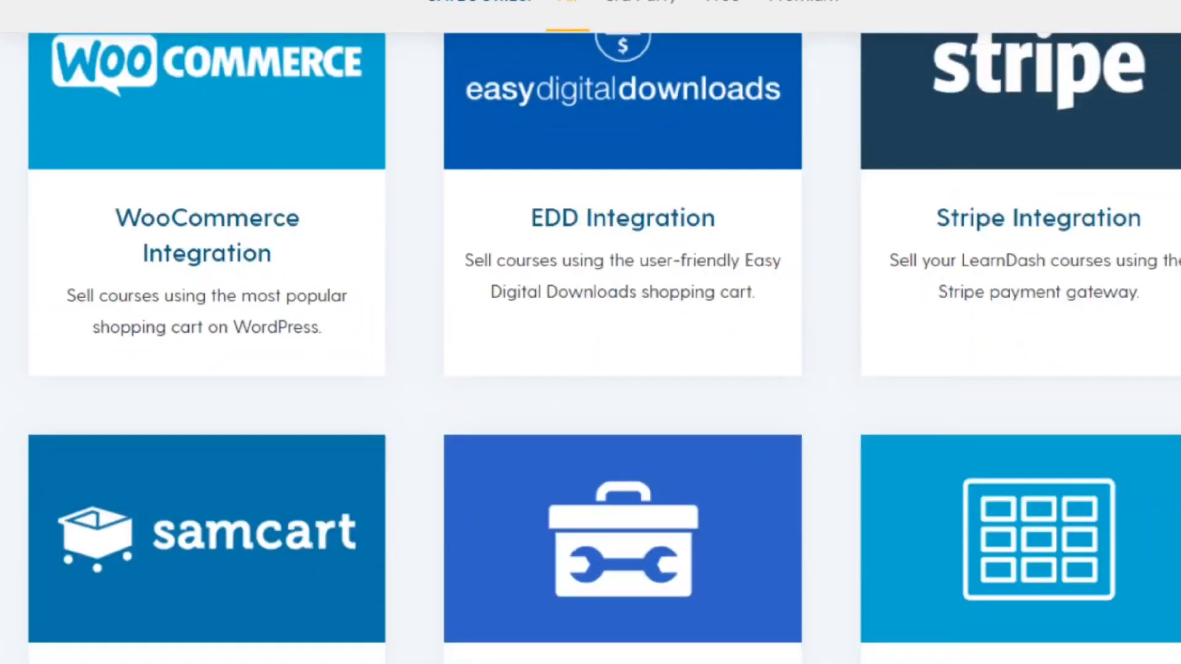
scroll(590, 332, down, 6)
scroll(590, 332, down, 11)
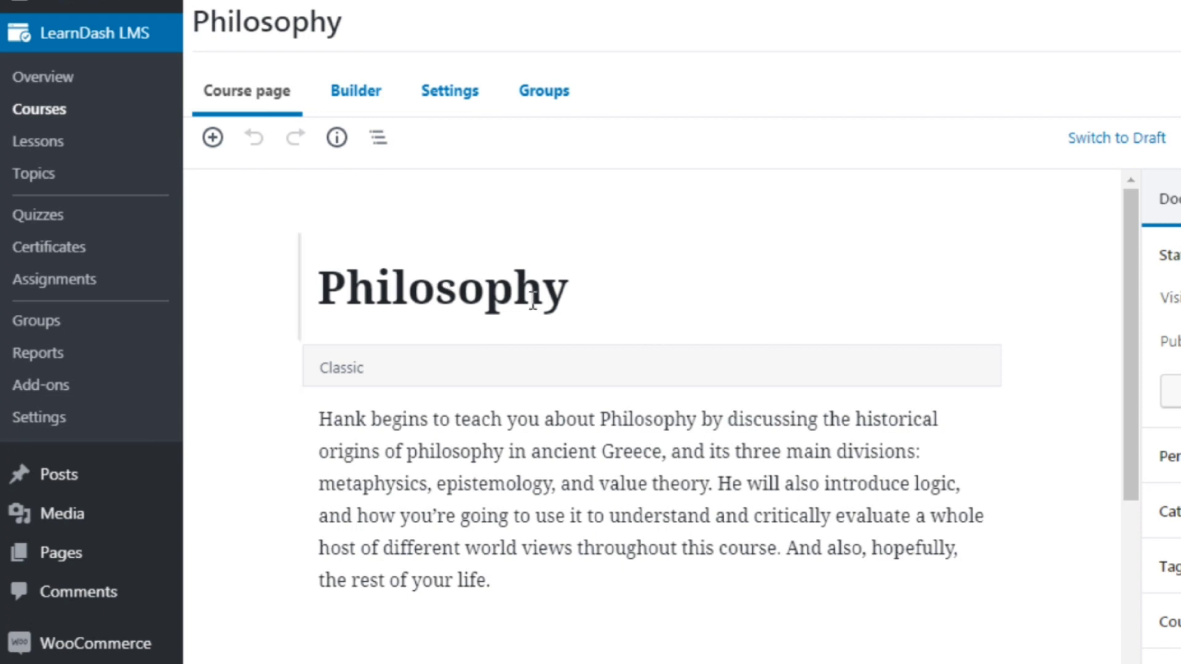
Step: Show the Philosophy course Builder with its 7 steps and Final Quiz
scroll(652, 430, down, 5)
click(358, 106)
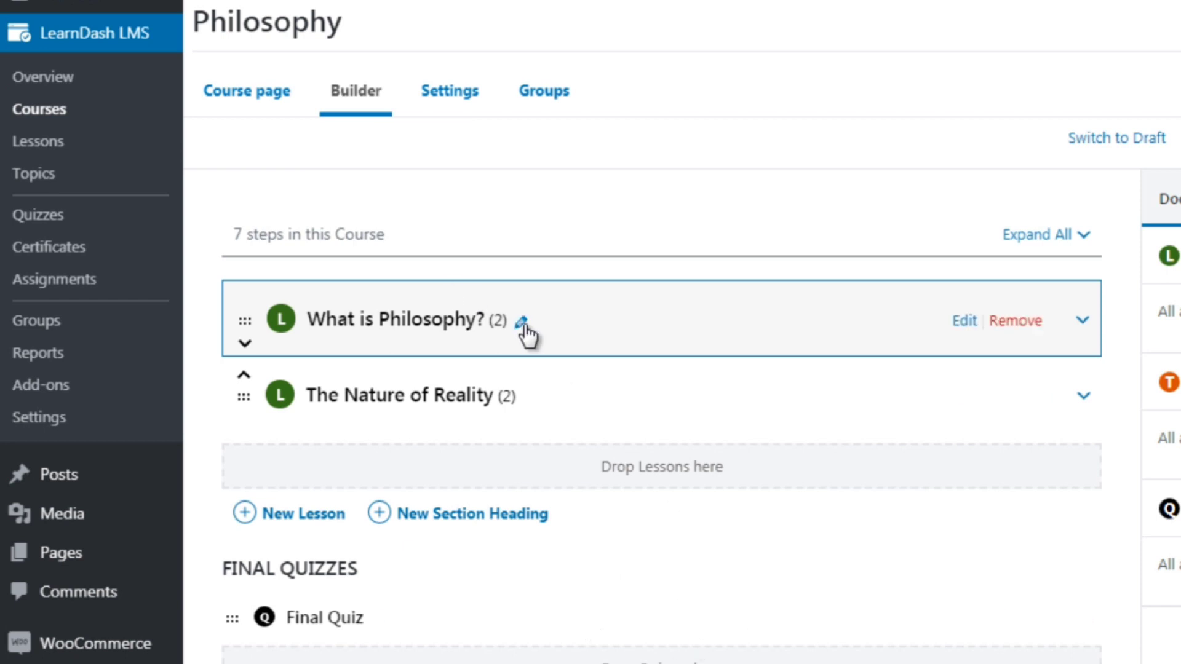
Step: Expand What is Philosophy? in the Builder, then open the Settings and Groups tabs
mouse_move(244, 321)
mouse_down()
mouse_move(249, 423)
mouse_move(247, 308)
mouse_move(246, 390)
mouse_move(244, 324)
mouse_up()
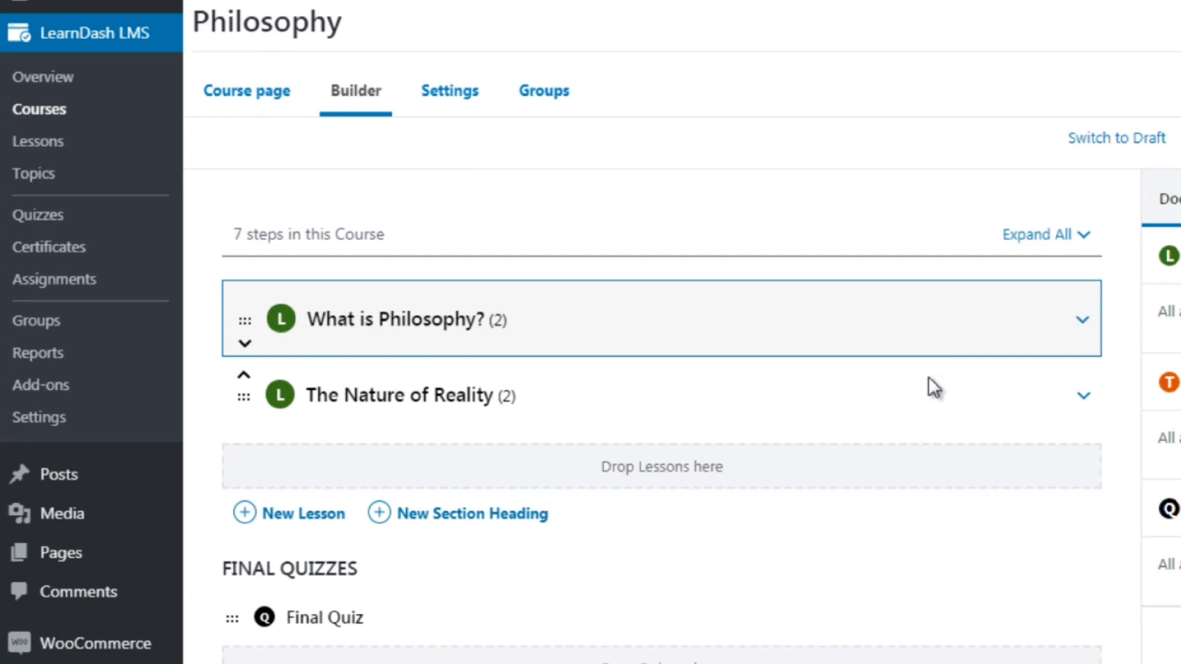
click(1083, 321)
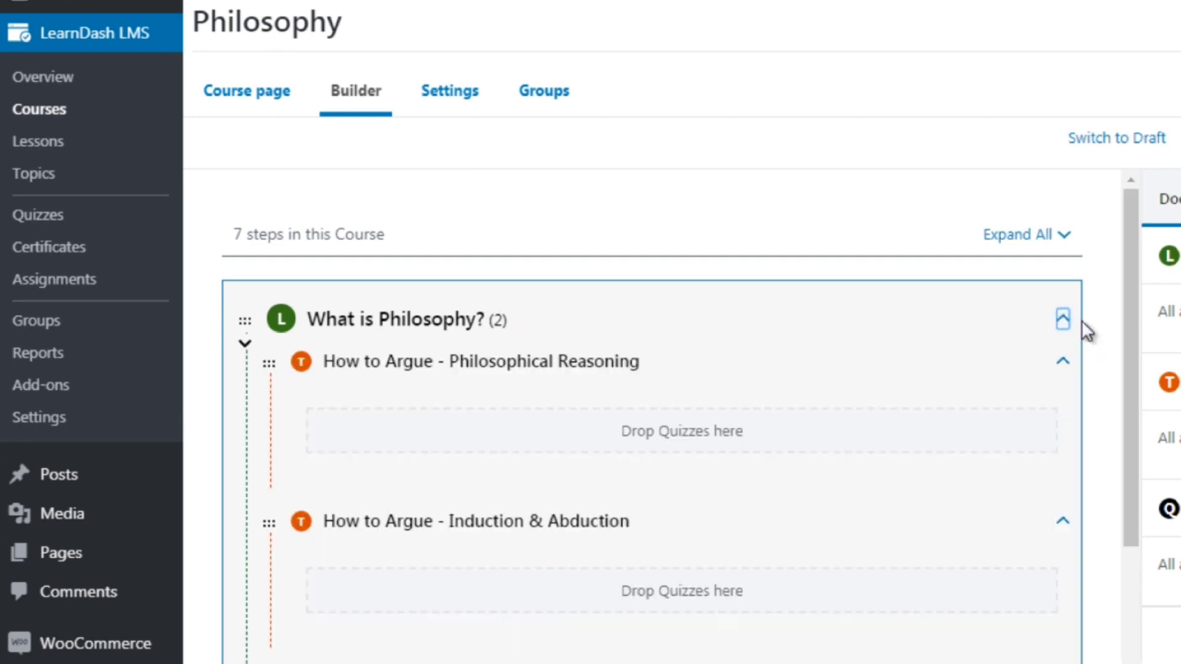
mouse_move(504, 354)
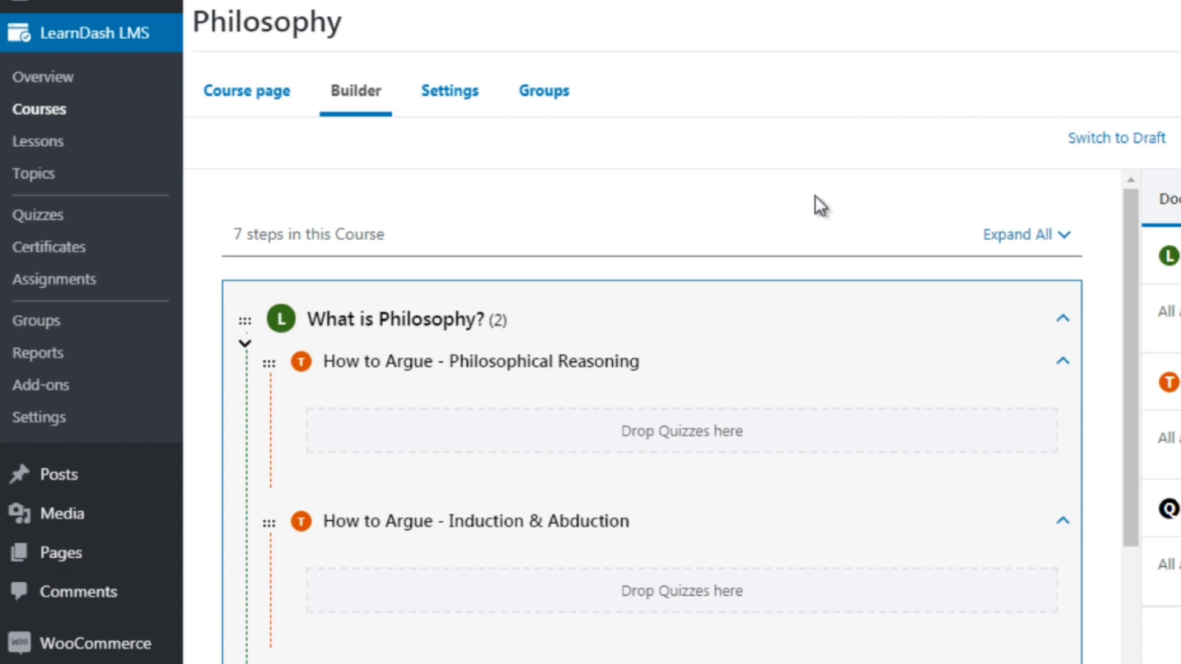
click(441, 90)
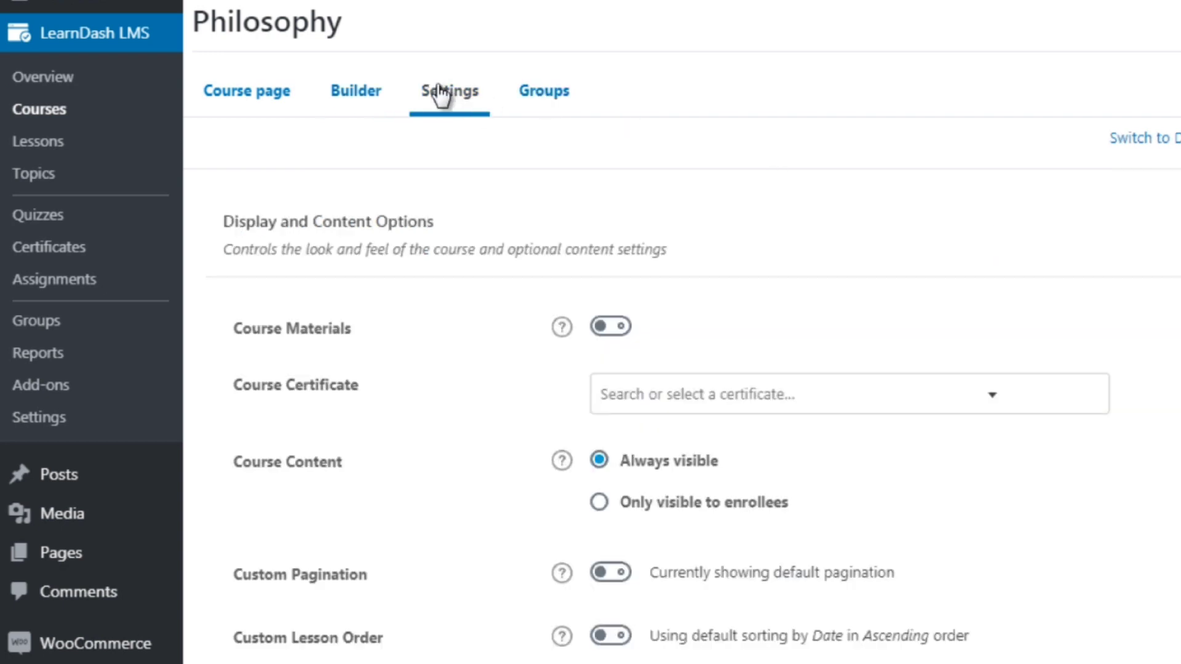
click(539, 105)
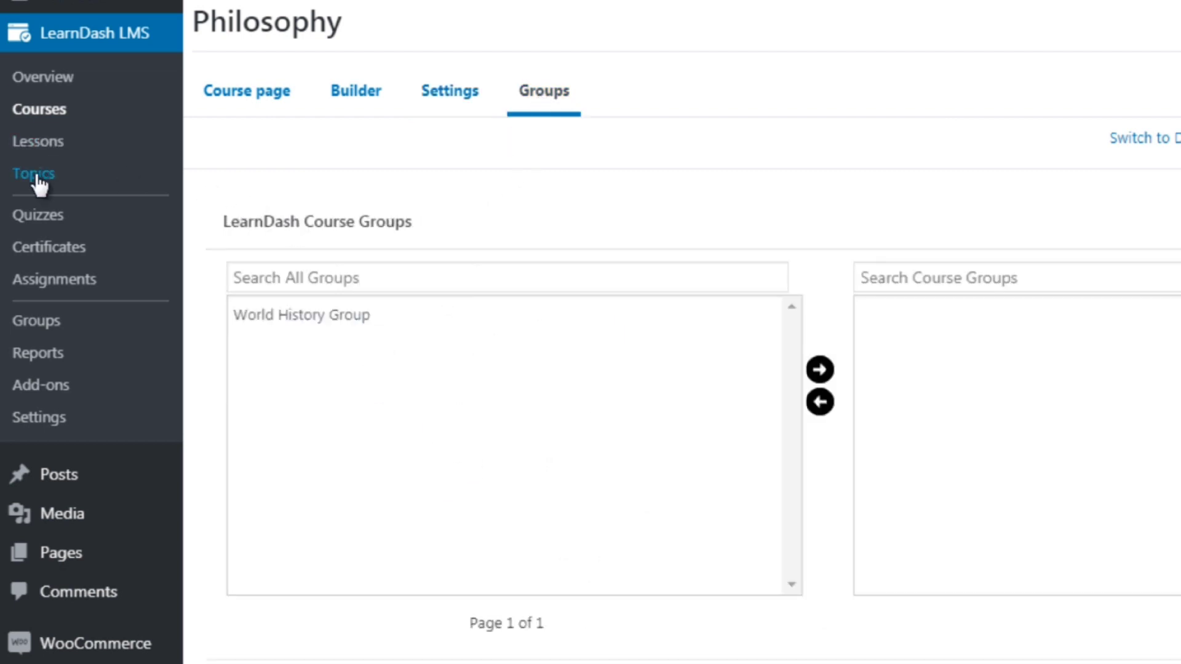
Step: Move World History Group from All Groups into the Philosophy course's Course Groups list
click(302, 317)
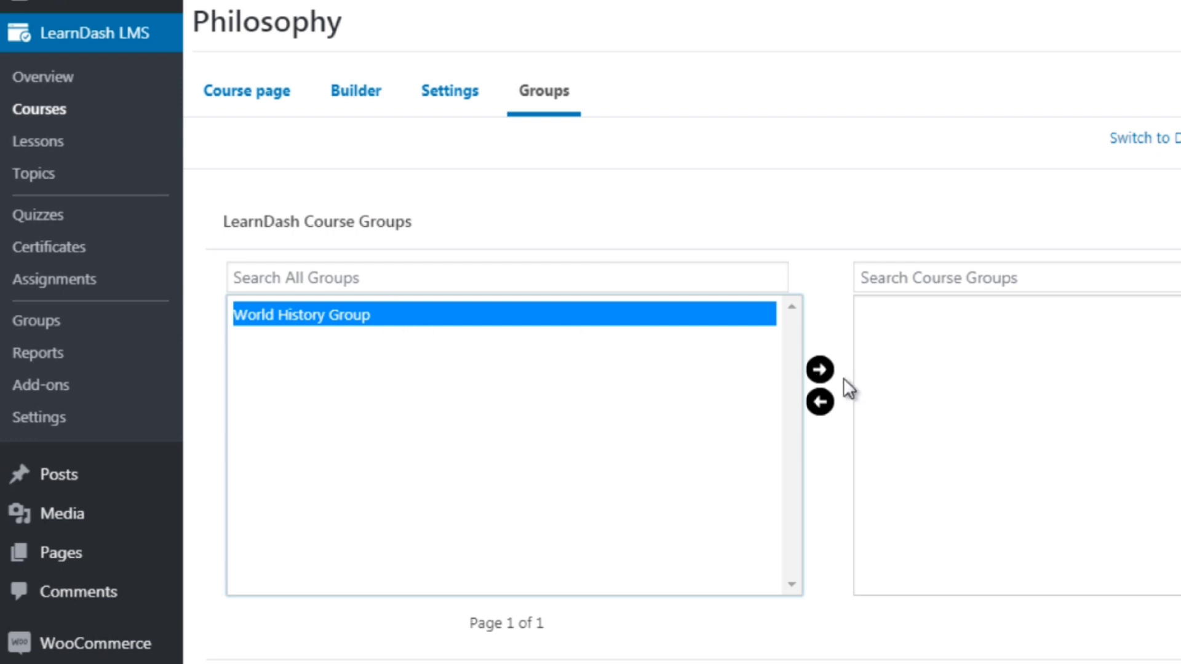
click(819, 370)
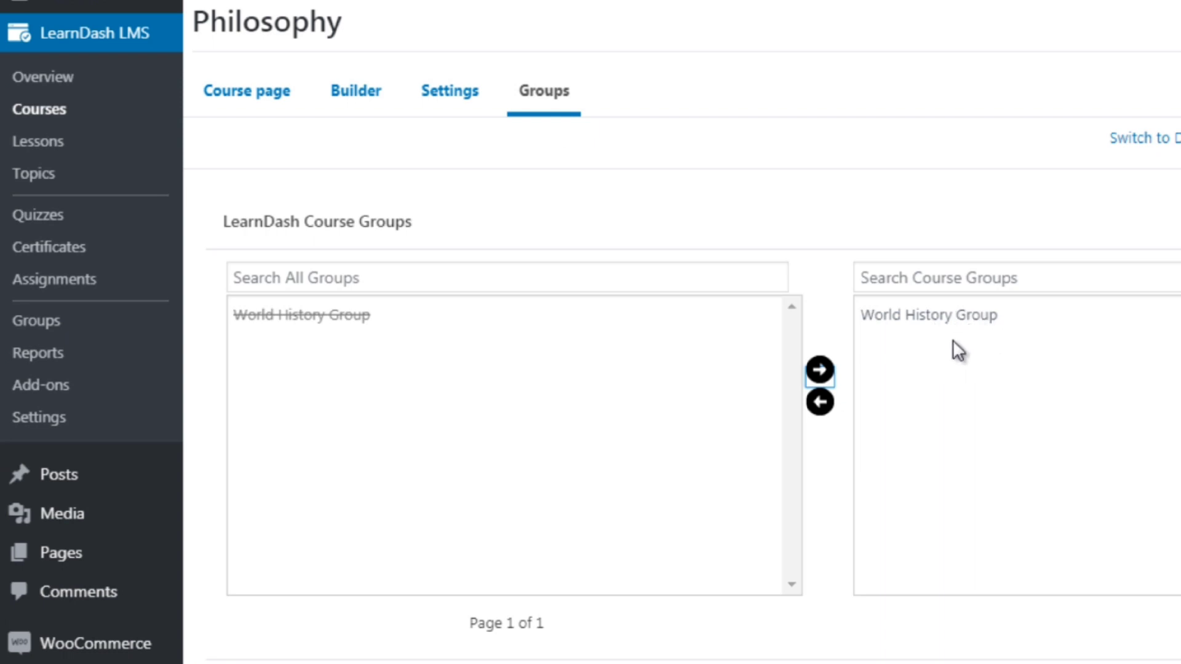
click(698, 181)
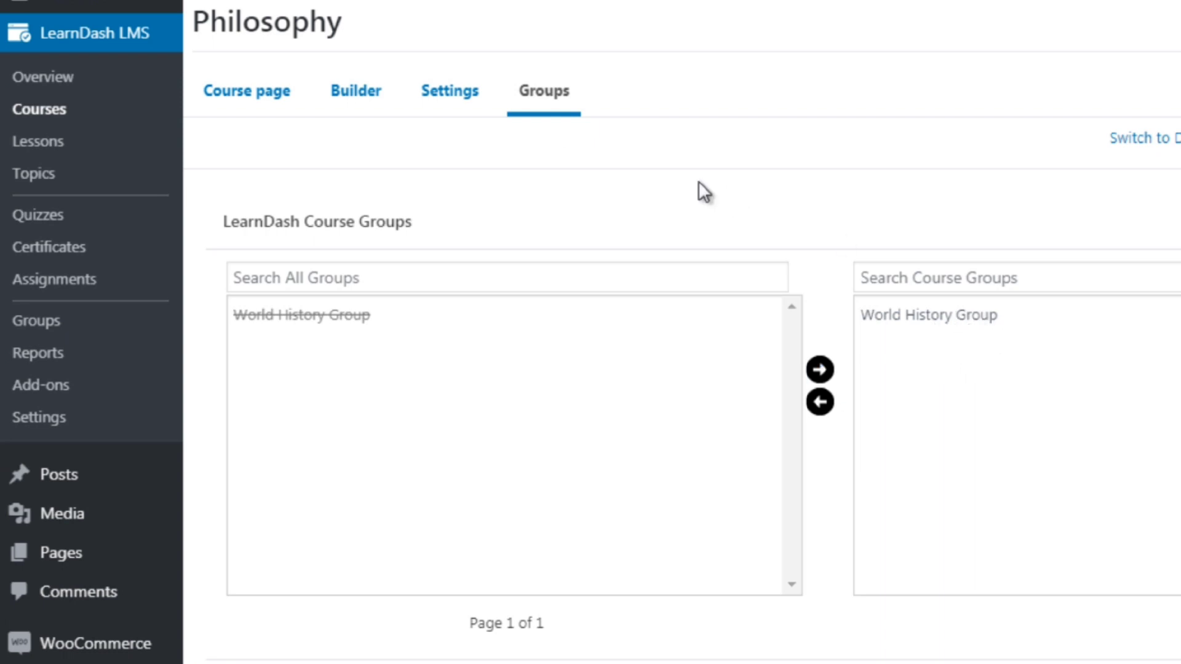